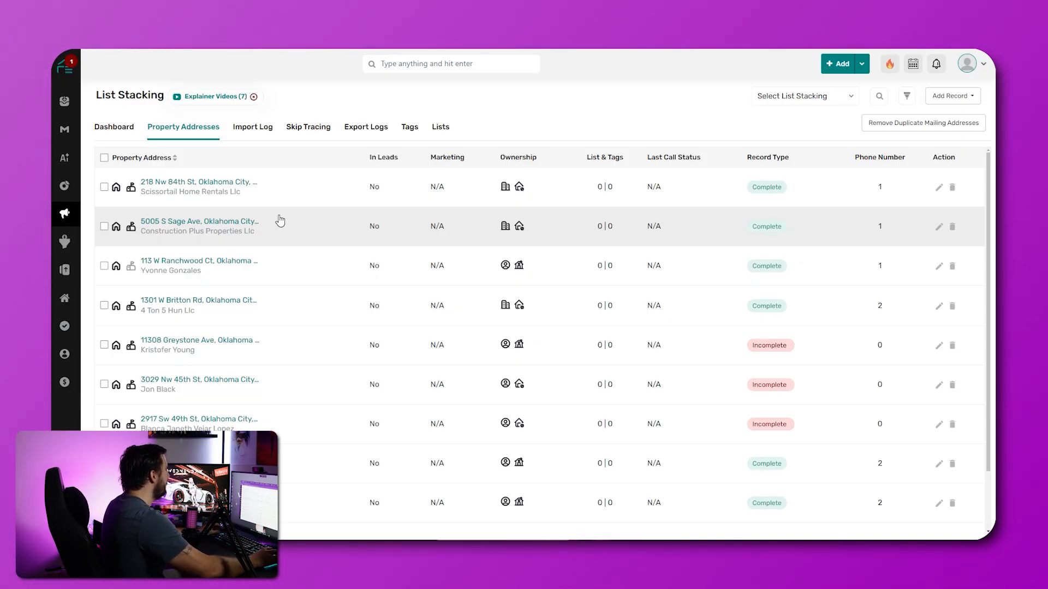
Open the List Builder from the marketing tools.
{"action": "mouse_move", "coordinate": [64, 246]}
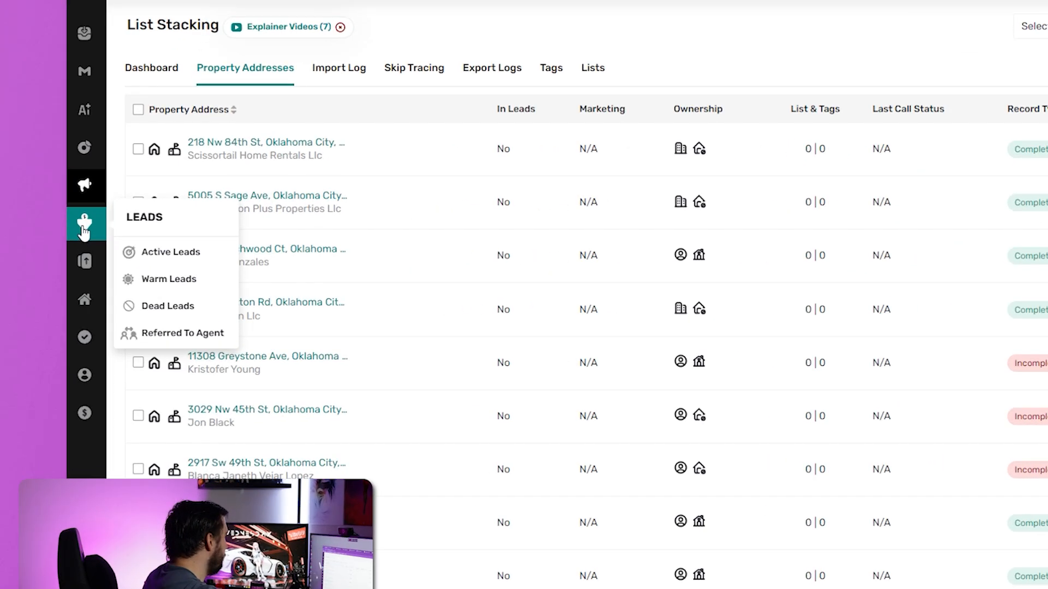
{"action": "mouse_move", "coordinate": [84, 186]}
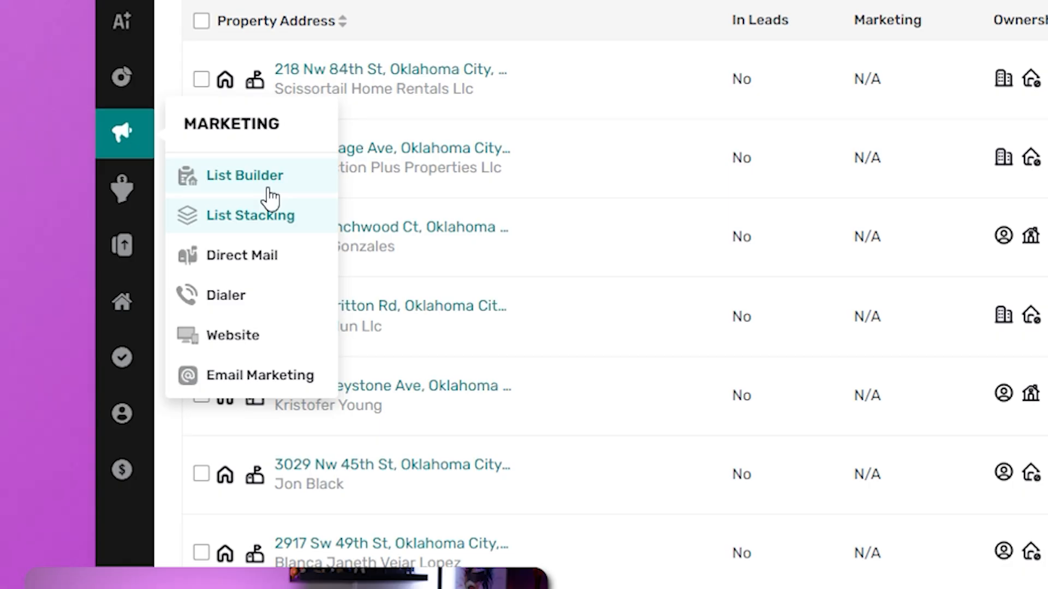
{"action": "left_click", "coordinate": [269, 192]}
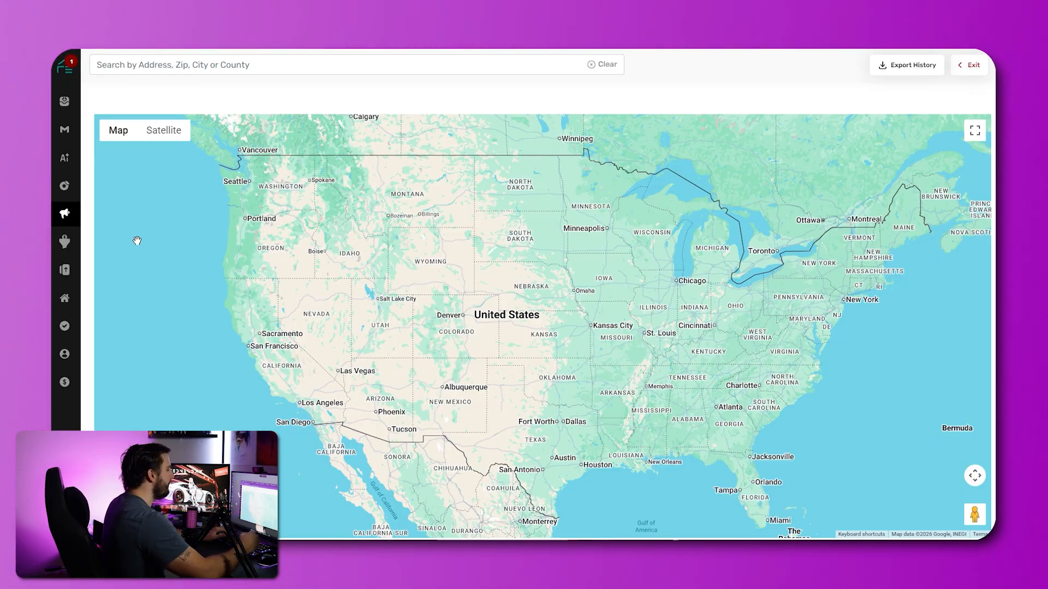
Search the List Builder for "tulsa, ok" and choose the city Tulsa, OK as the search location.
{"action": "left_click", "coordinate": [230, 70]}
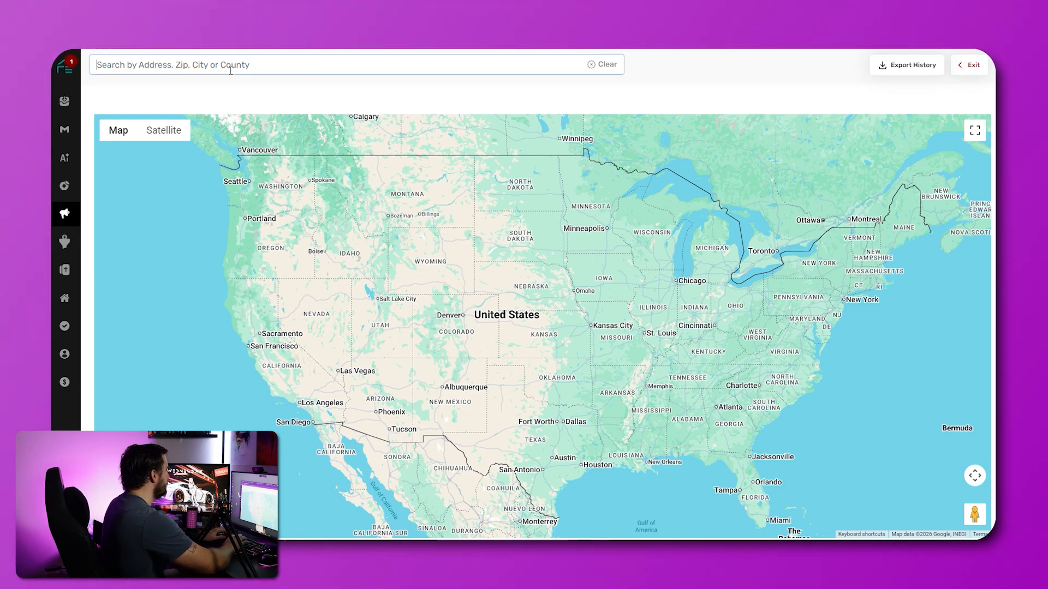
{"action": "type", "text": "kola"}
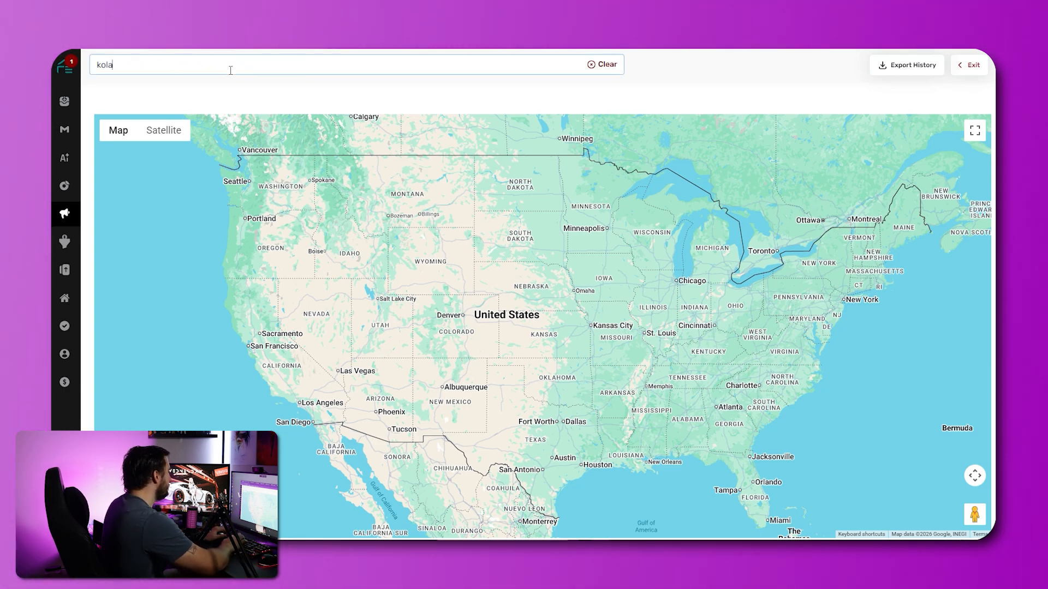
{"action": "key", "text": "BackSpace"}
{"action": "key", "text": "BackSpace"}
{"action": "key", "text": "BackSpace"}
{"action": "key", "text": "BackSpace"}
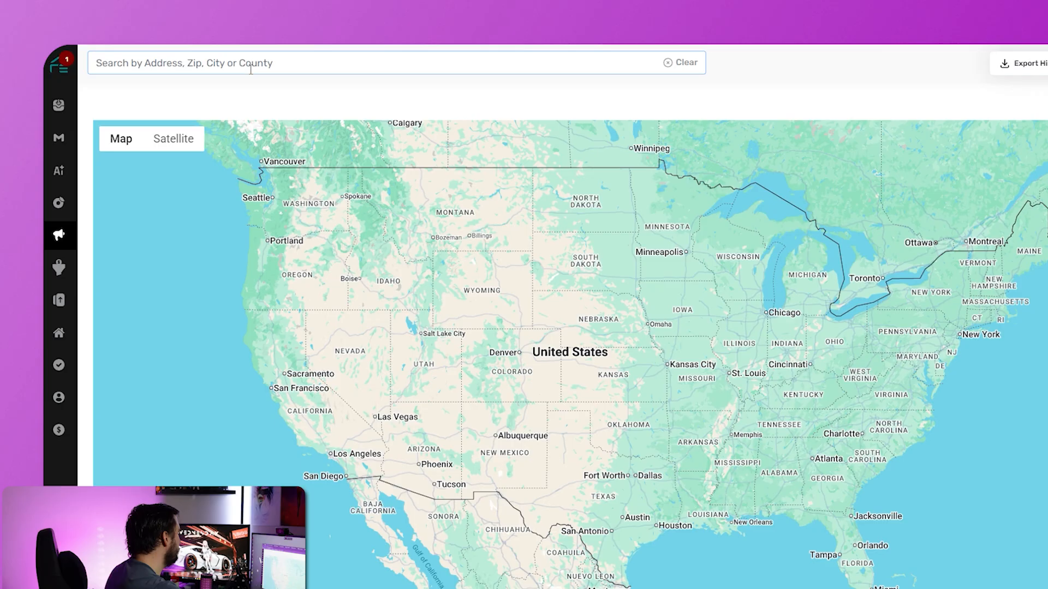
{"action": "type", "text": "tulsa, ok"}
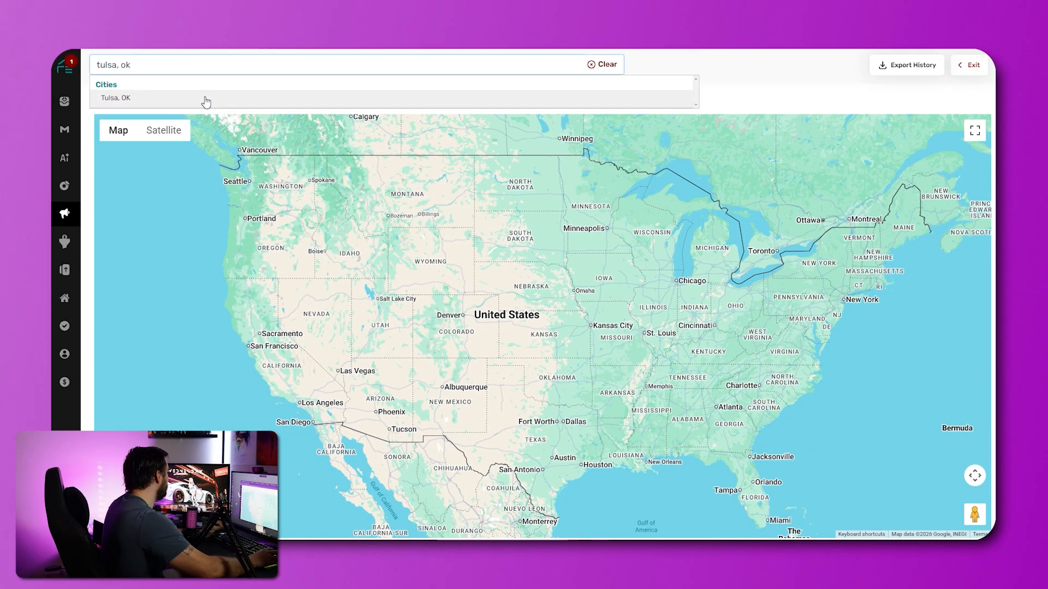
{"action": "left_click", "coordinate": [287, 121]}
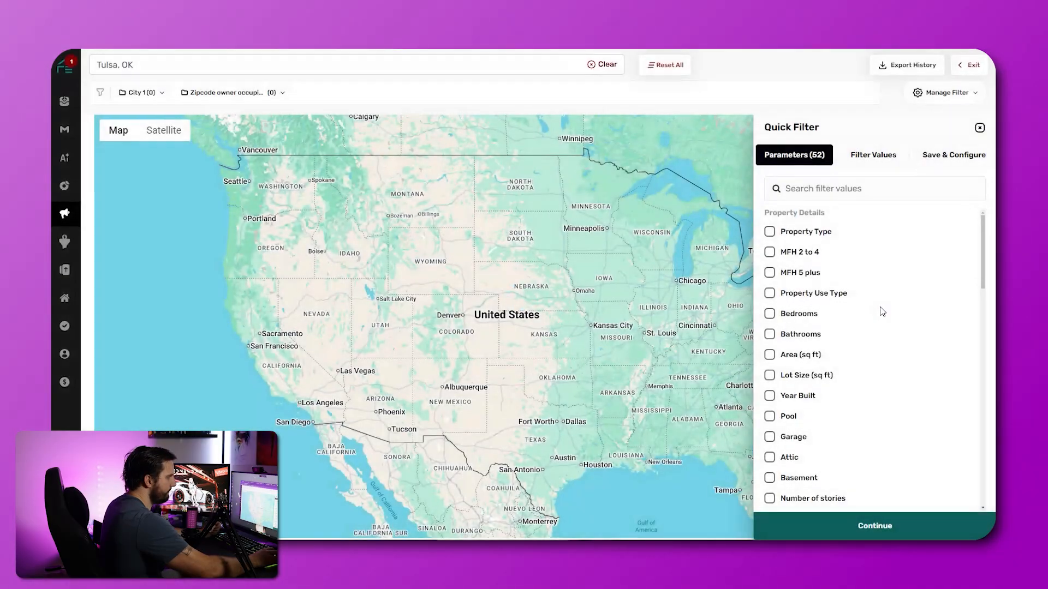
Choose Inherited under Owner Information & Occupancy as the quick filter parameter and pick its value.
{"action": "scroll", "coordinate": [885, 353], "scroll_direction": "down", "scroll_amount": 2}
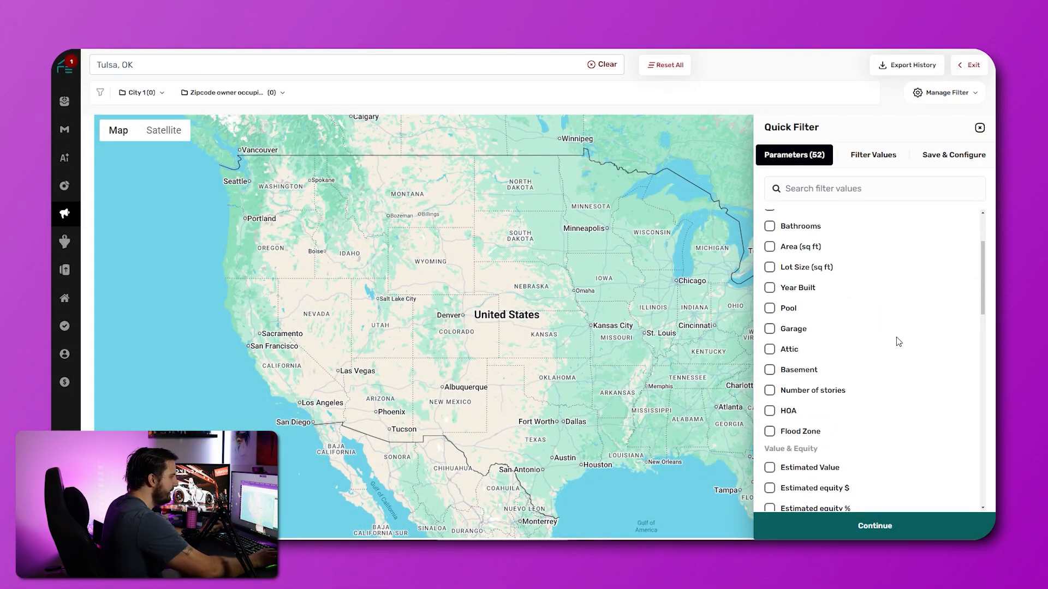
{"action": "scroll", "coordinate": [898, 342], "scroll_direction": "down", "scroll_amount": 6}
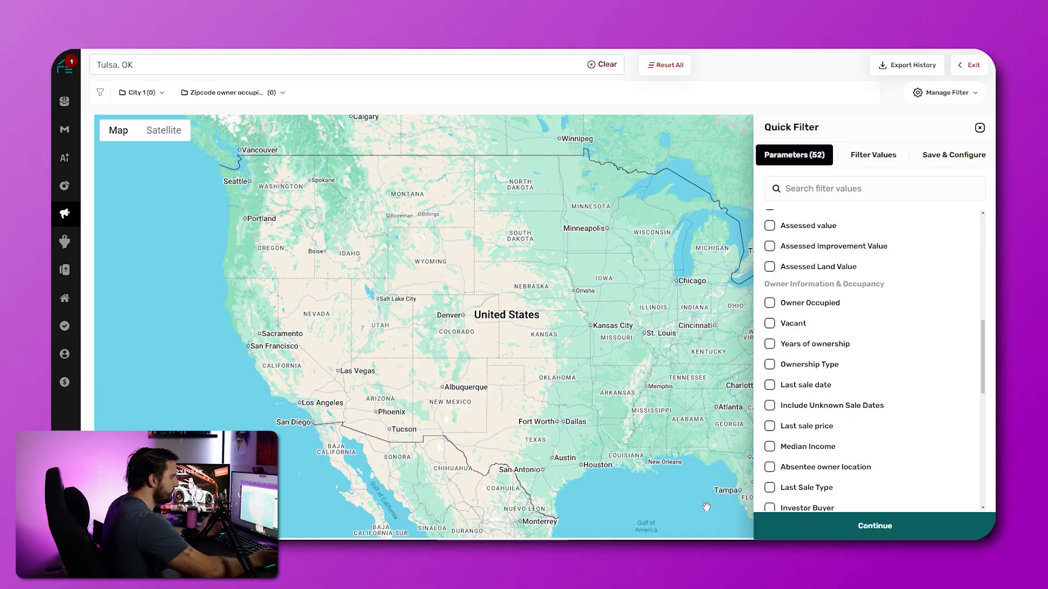
{"action": "scroll", "coordinate": [824, 364], "scroll_direction": "down", "scroll_amount": 1}
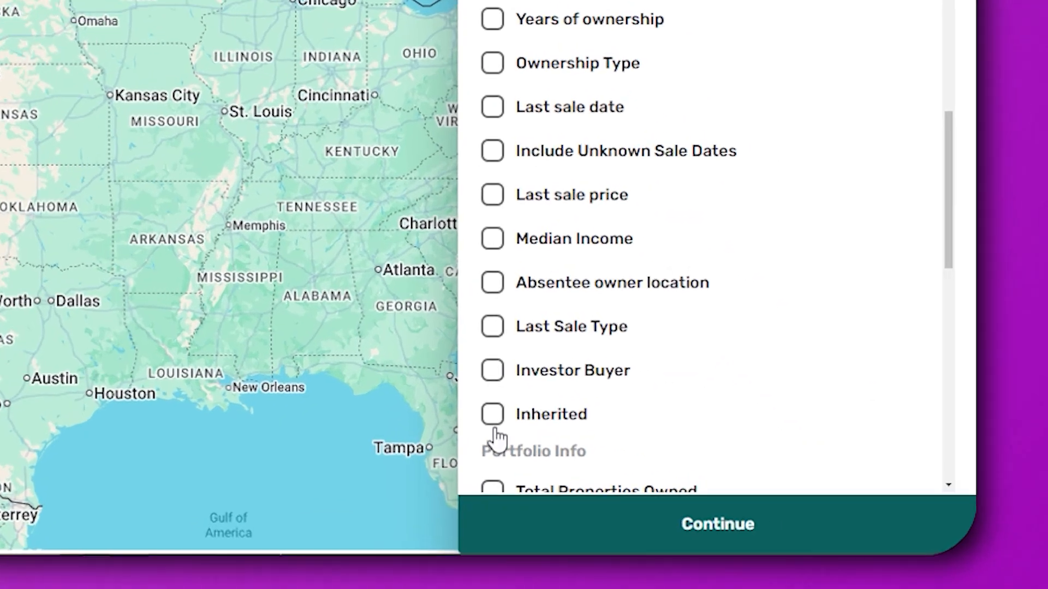
{"action": "left_click", "coordinate": [770, 474]}
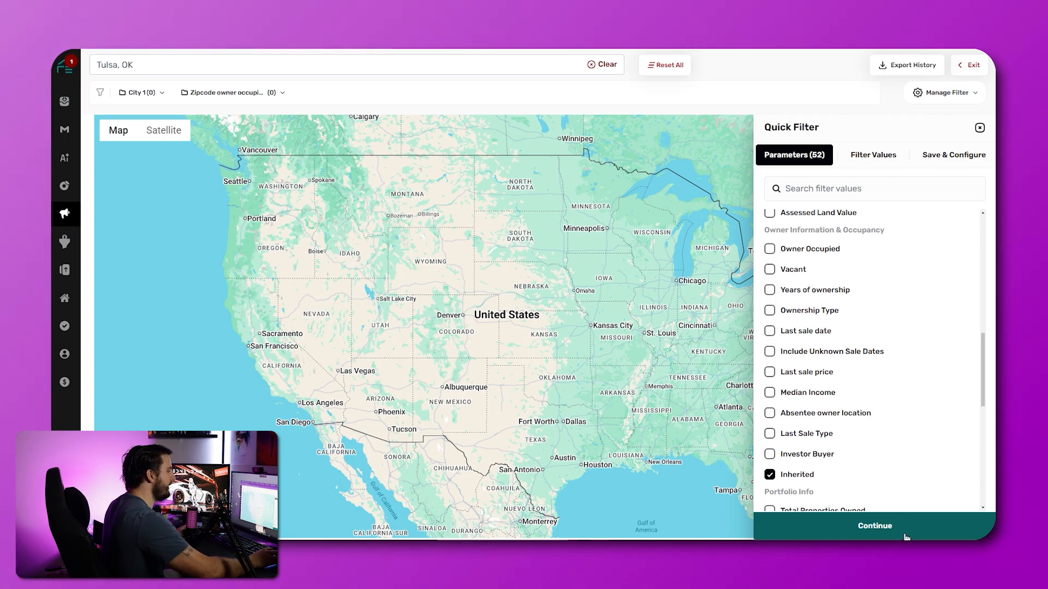
{"action": "left_click", "coordinate": [905, 532]}
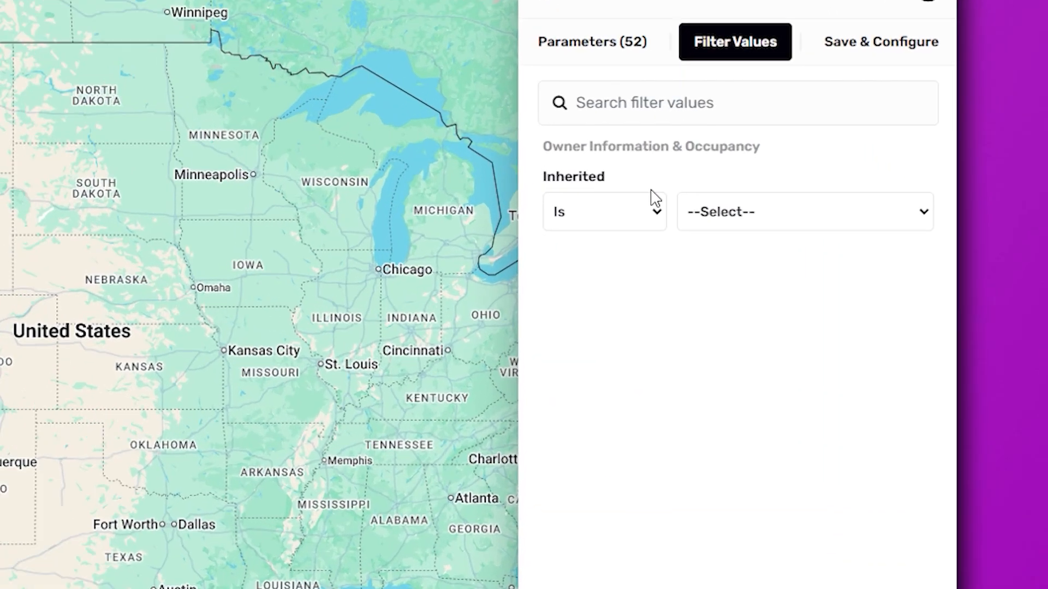
{"action": "left_click", "coordinate": [873, 249]}
{"action": "left_click", "coordinate": [876, 278]}
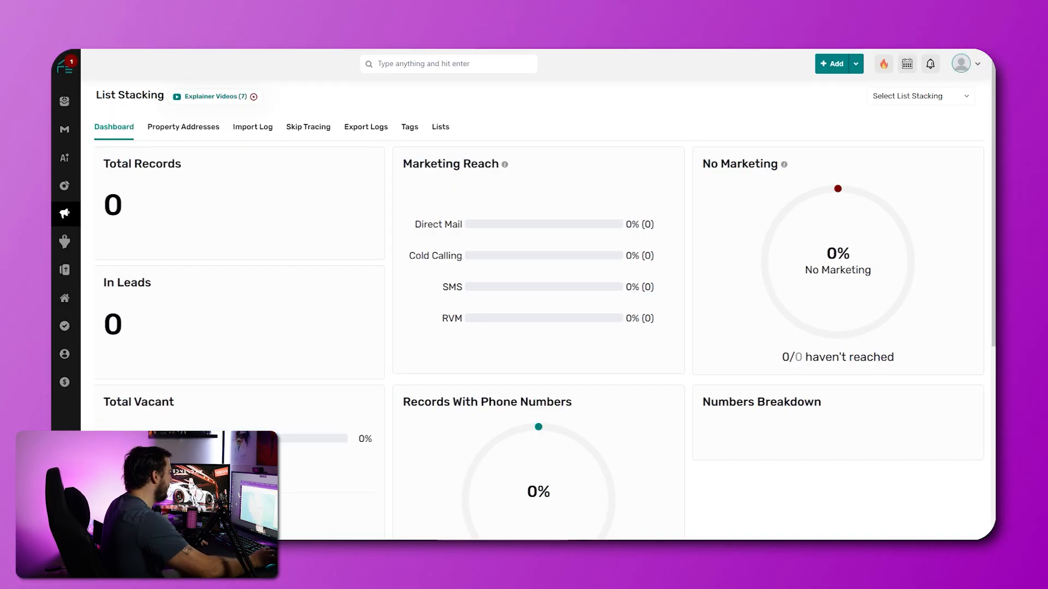
Go from List Stacking's property addresses to the List Builder and set the search location to Tulsa, OK.
{"action": "left_click", "coordinate": [184, 126]}
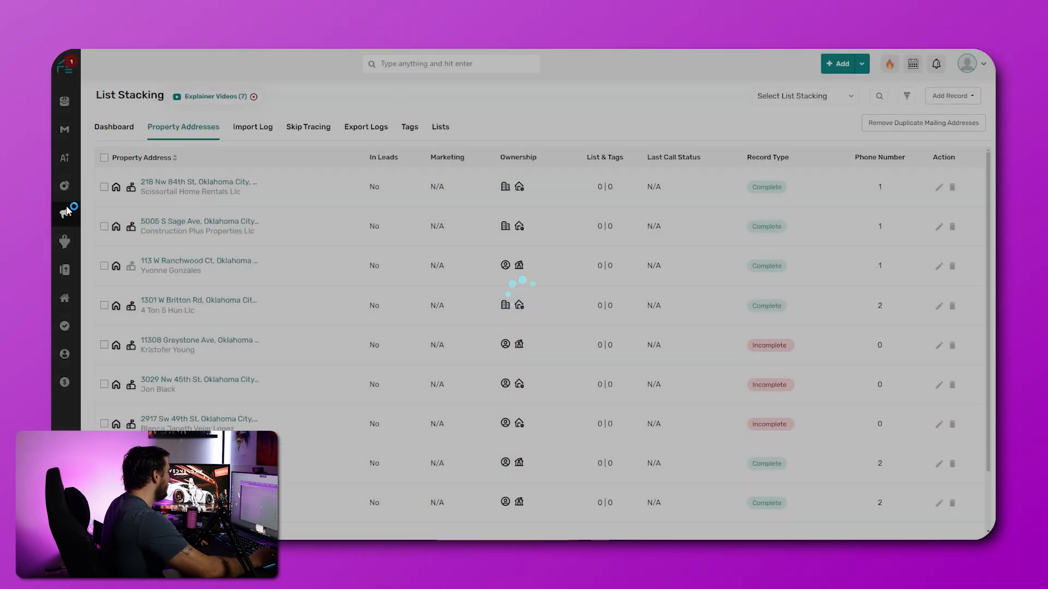
{"action": "mouse_move", "coordinate": [64, 213]}
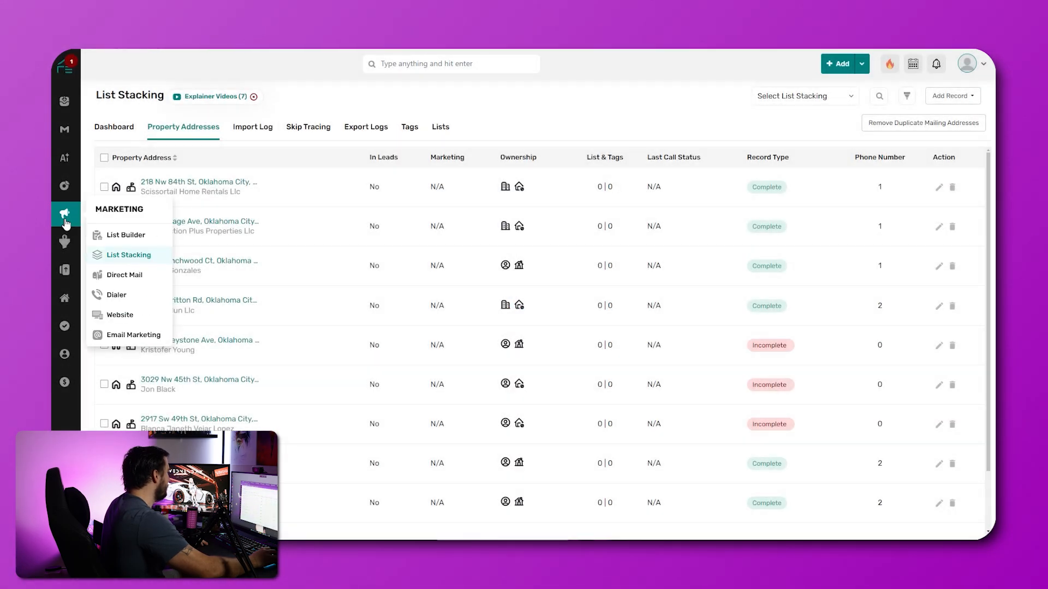
{"action": "left_click", "coordinate": [125, 239]}
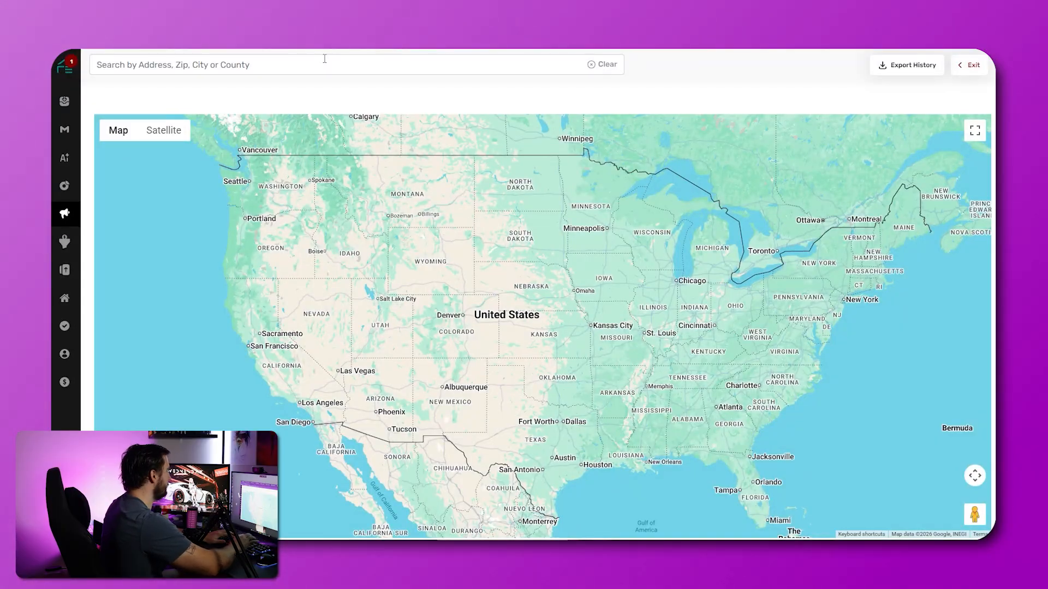
{"action": "left_click", "coordinate": [325, 59]}
{"action": "type", "text": "tulsa"}
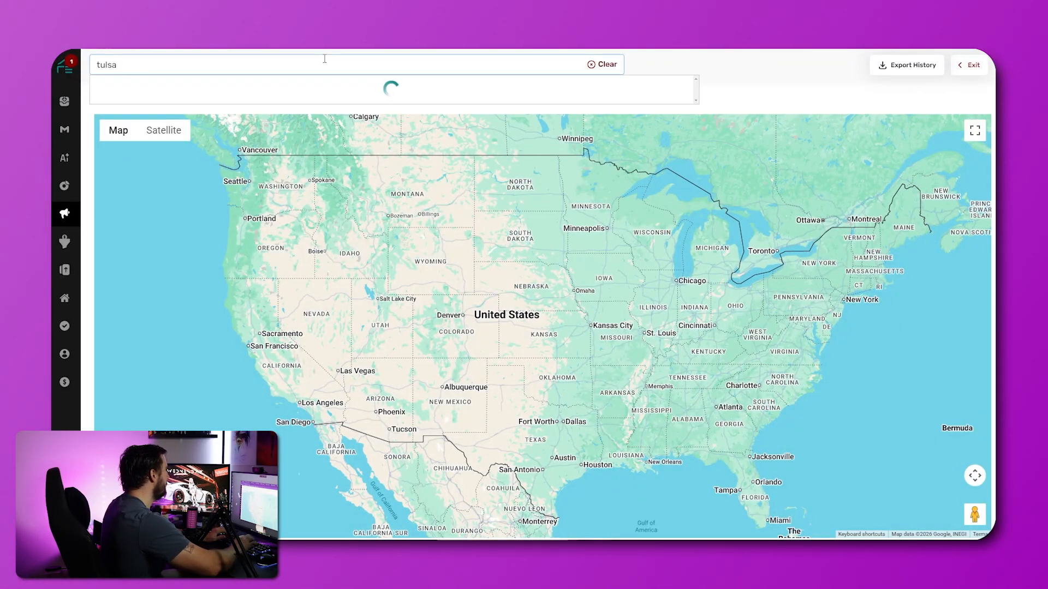
{"action": "left_click", "coordinate": [236, 99]}
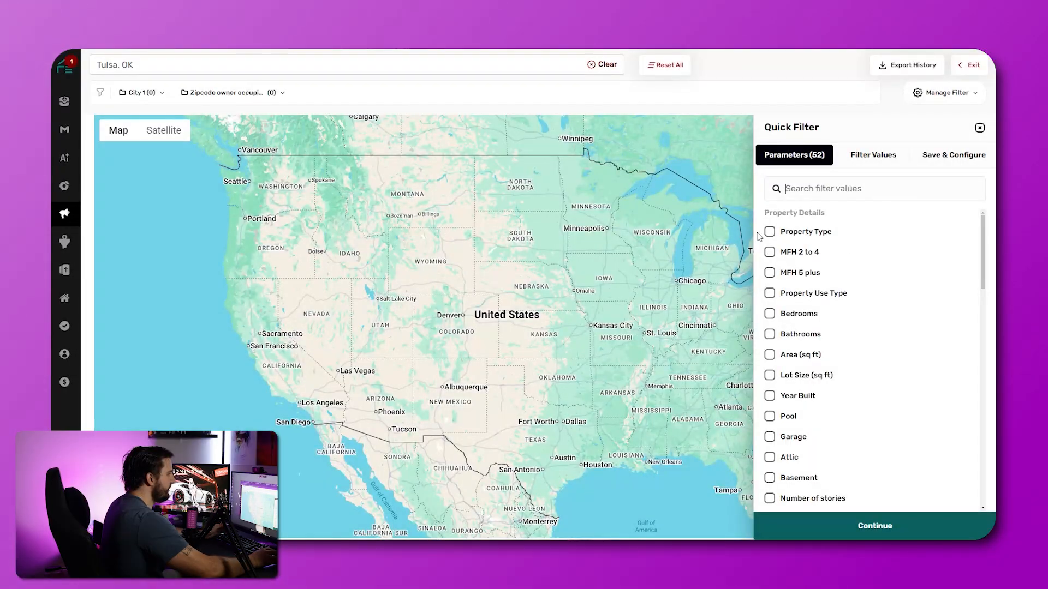
Select Inherited under Owner Information & Occupancy as the only filter parameter and continue to its filter values.
{"action": "scroll", "coordinate": [835, 254], "scroll_direction": "down", "scroll_amount": 1}
{"action": "scroll", "coordinate": [862, 272], "scroll_direction": "down", "scroll_amount": 1}
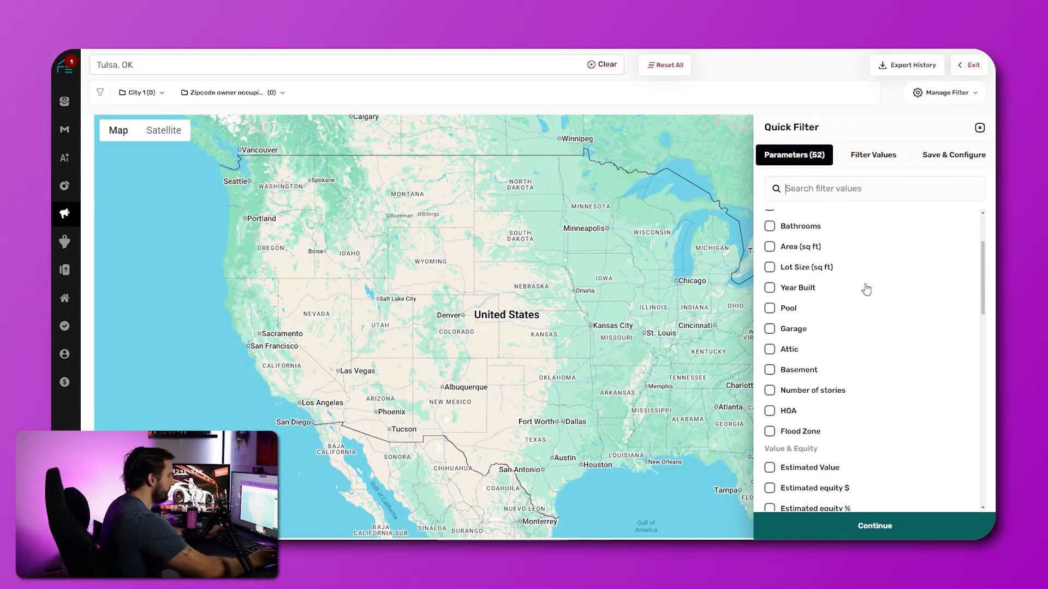
{"action": "scroll", "coordinate": [825, 268], "scroll_direction": "down", "scroll_amount": 4}
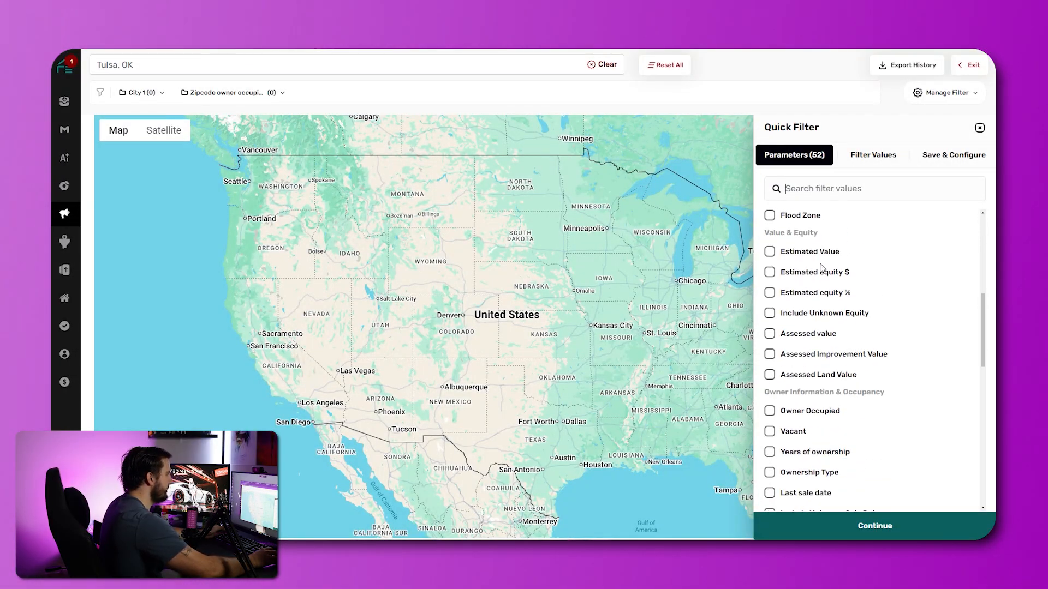
{"action": "scroll", "coordinate": [903, 281], "scroll_direction": "down", "scroll_amount": 1}
{"action": "scroll", "coordinate": [835, 363], "scroll_direction": "down", "scroll_amount": 1}
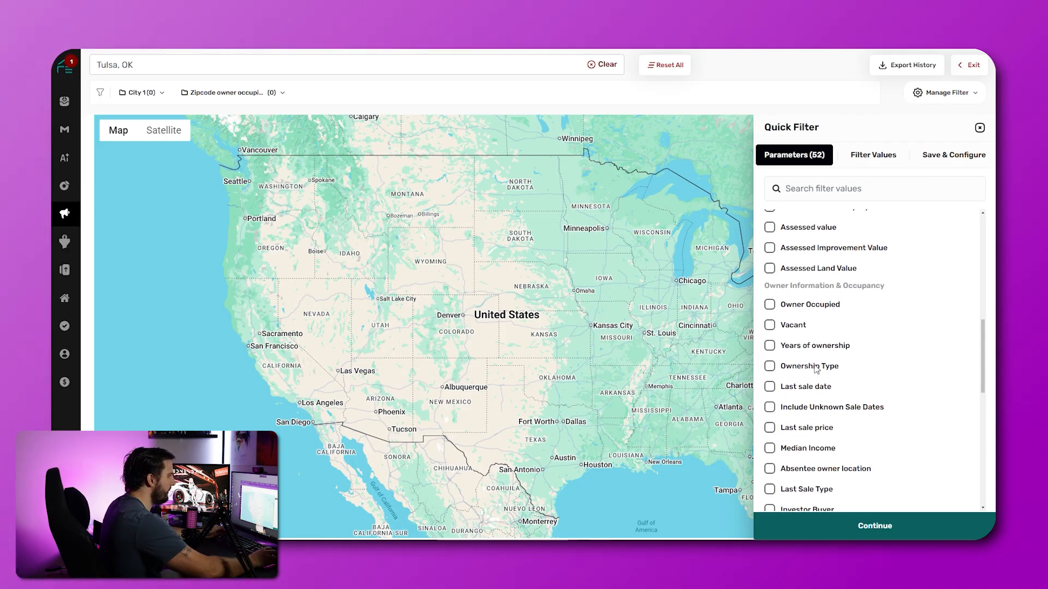
{"action": "scroll", "coordinate": [869, 349], "scroll_direction": "down", "scroll_amount": 1}
{"action": "scroll", "coordinate": [879, 327], "scroll_direction": "down", "scroll_amount": 1}
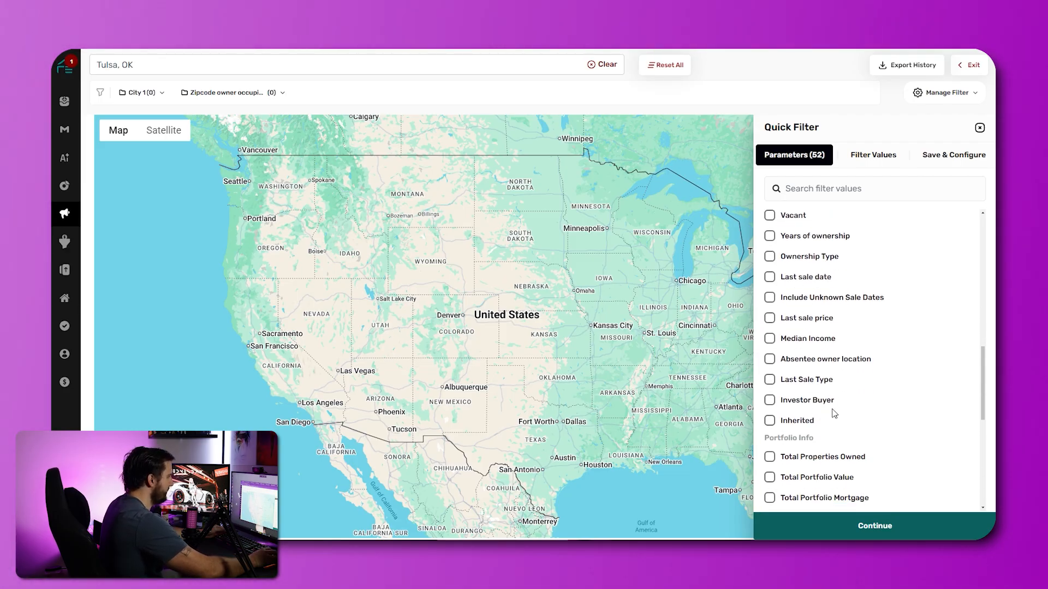
{"action": "scroll", "coordinate": [833, 413], "scroll_direction": "down", "scroll_amount": 3}
{"action": "scroll", "coordinate": [847, 387], "scroll_direction": "up", "scroll_amount": 2}
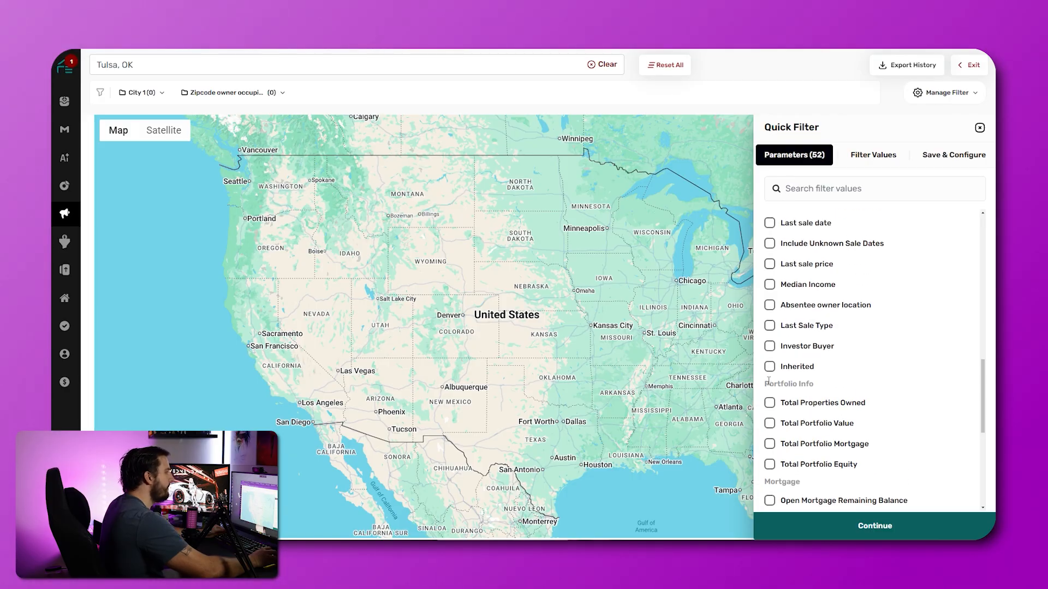
{"action": "left_click", "coordinate": [769, 367]}
{"action": "left_click", "coordinate": [874, 527]}
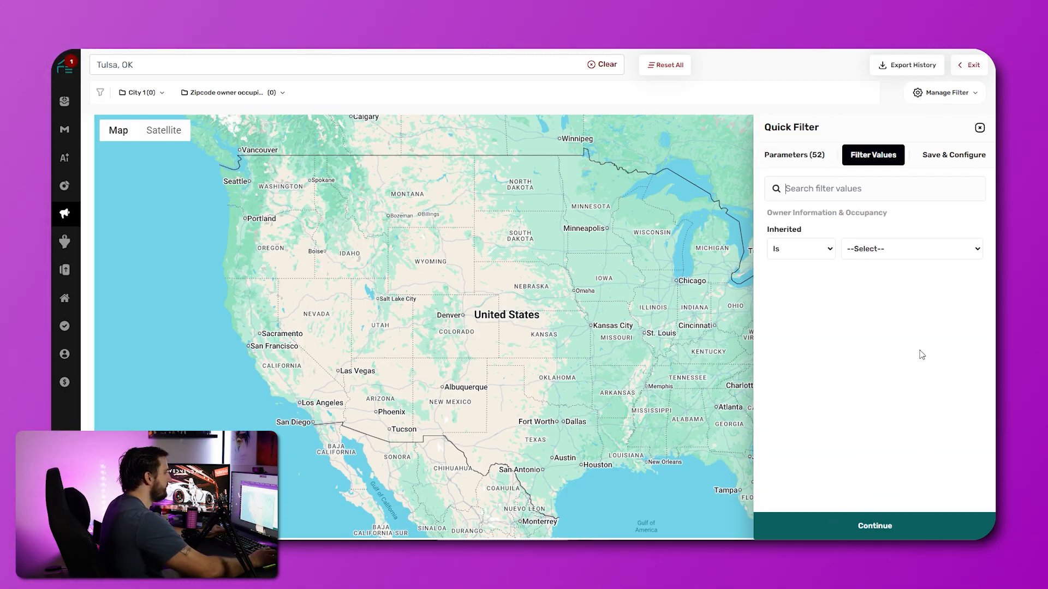
Set the Inherited filter to "Is Yes" and apply it without saving the filter.
{"action": "left_click", "coordinate": [852, 258]}
{"action": "left_click", "coordinate": [879, 279]}
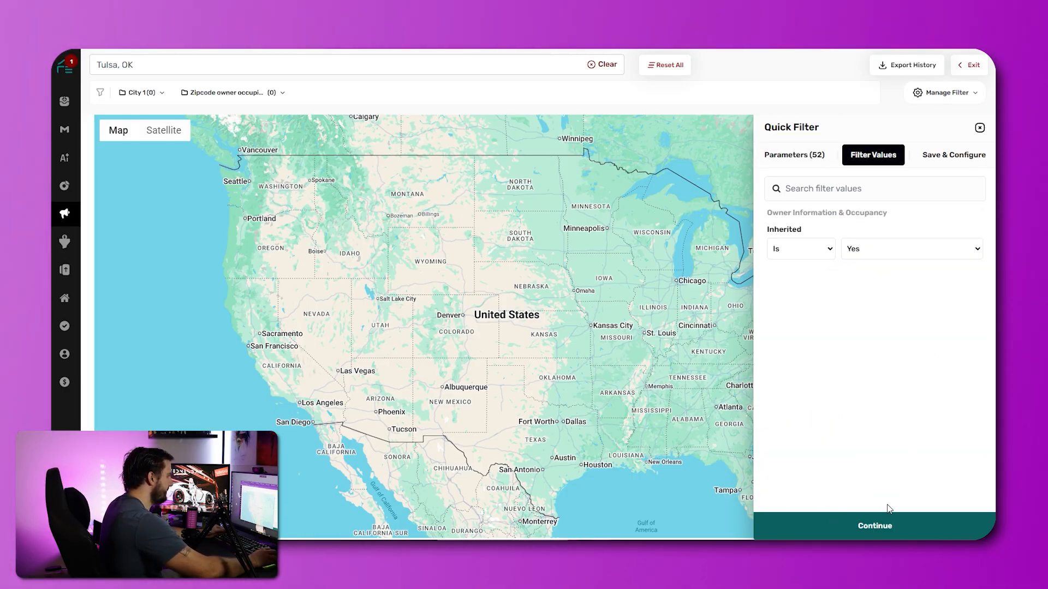
{"action": "left_click", "coordinate": [889, 525]}
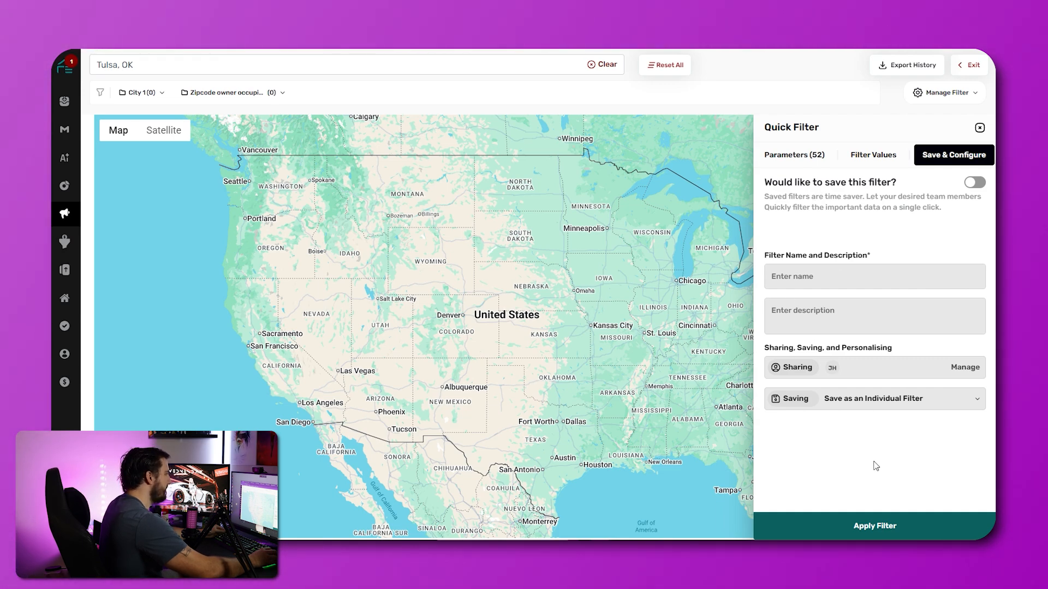
{"action": "left_click", "coordinate": [902, 526]}
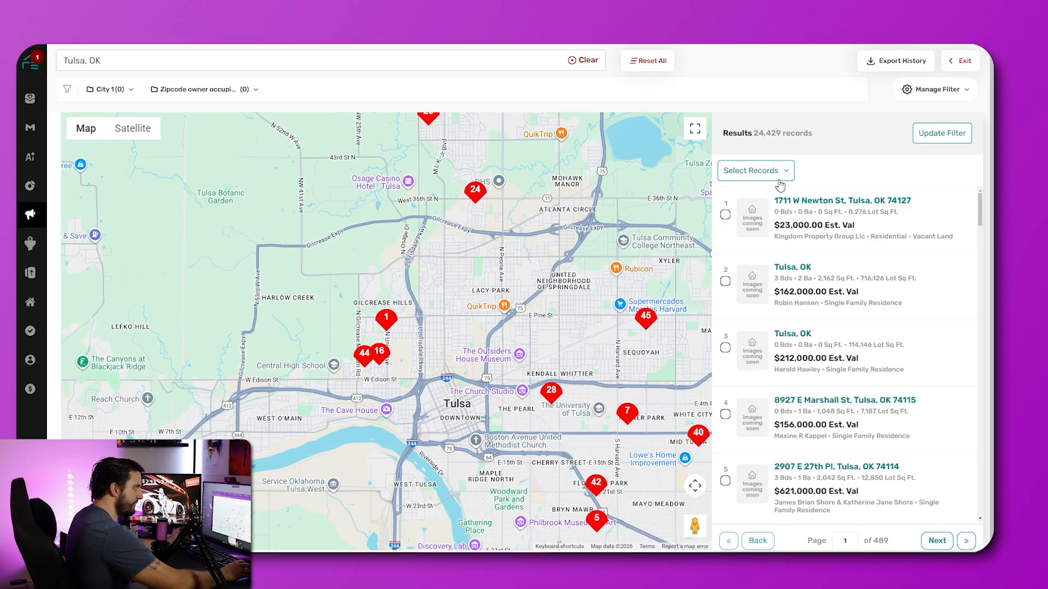
Select all records in the Tulsa results and start Push to List Stacking for them.
{"action": "left_click", "coordinate": [793, 171]}
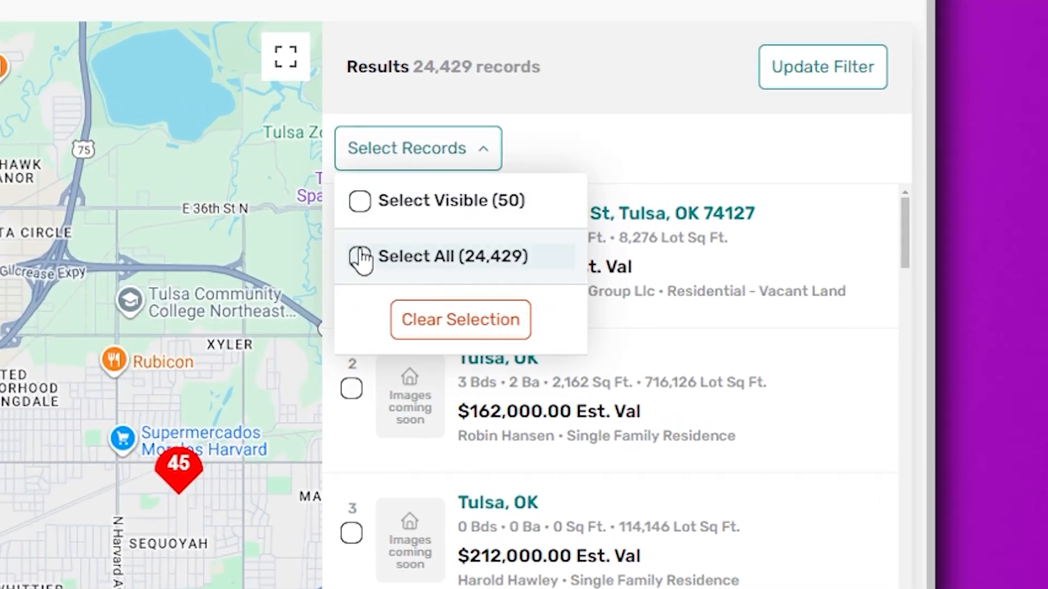
{"action": "left_click", "coordinate": [360, 257]}
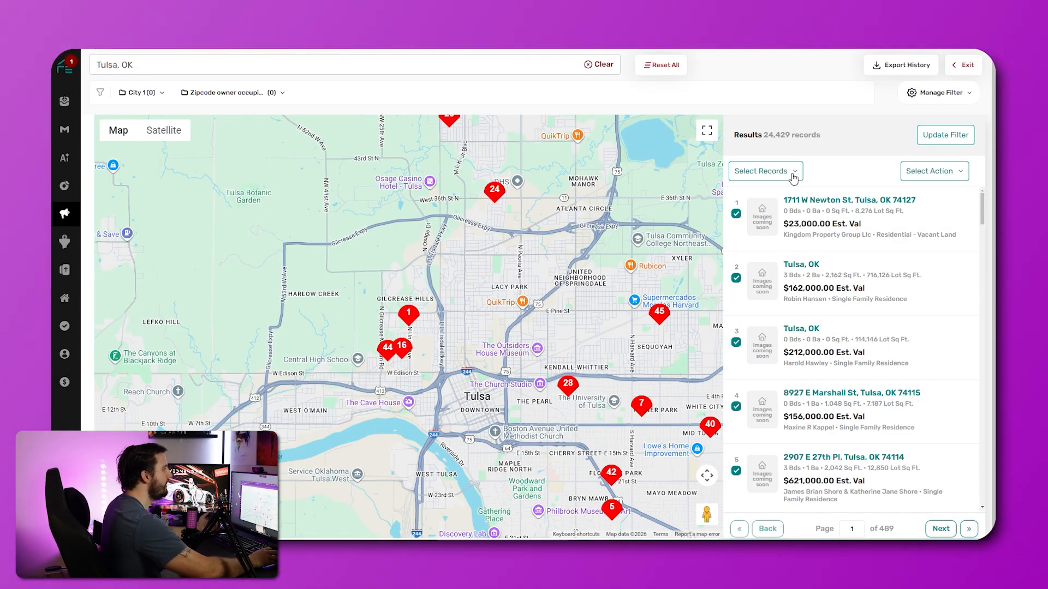
{"action": "left_click", "coordinate": [934, 171]}
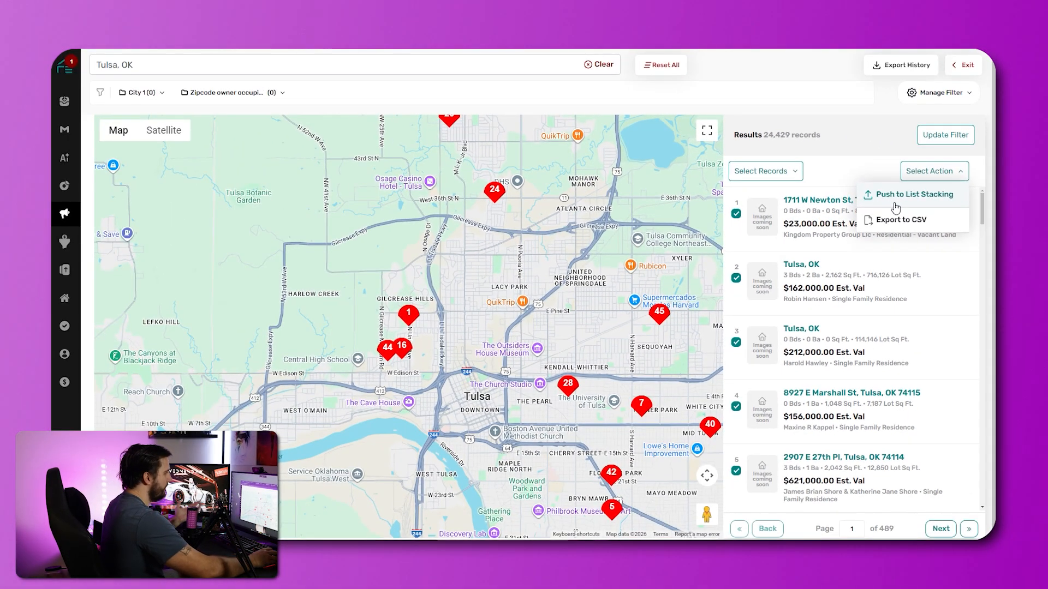
{"action": "left_click", "coordinate": [895, 206]}
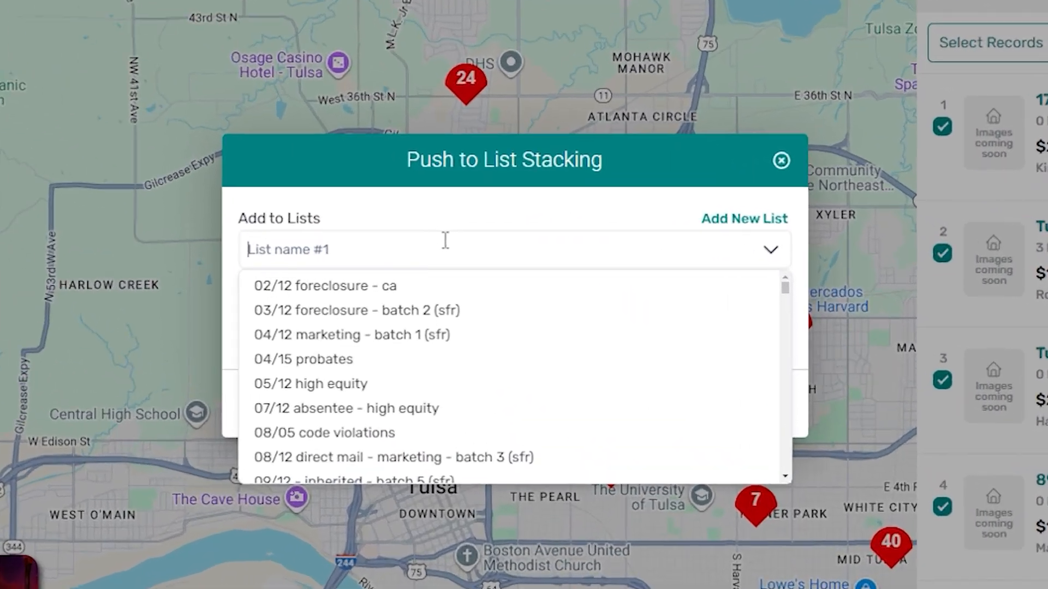
Enter "Tulsa, OK Inhert" as the list name and push the selected records to List Stacking.
{"action": "type", "text": "Tulsa, OK "}
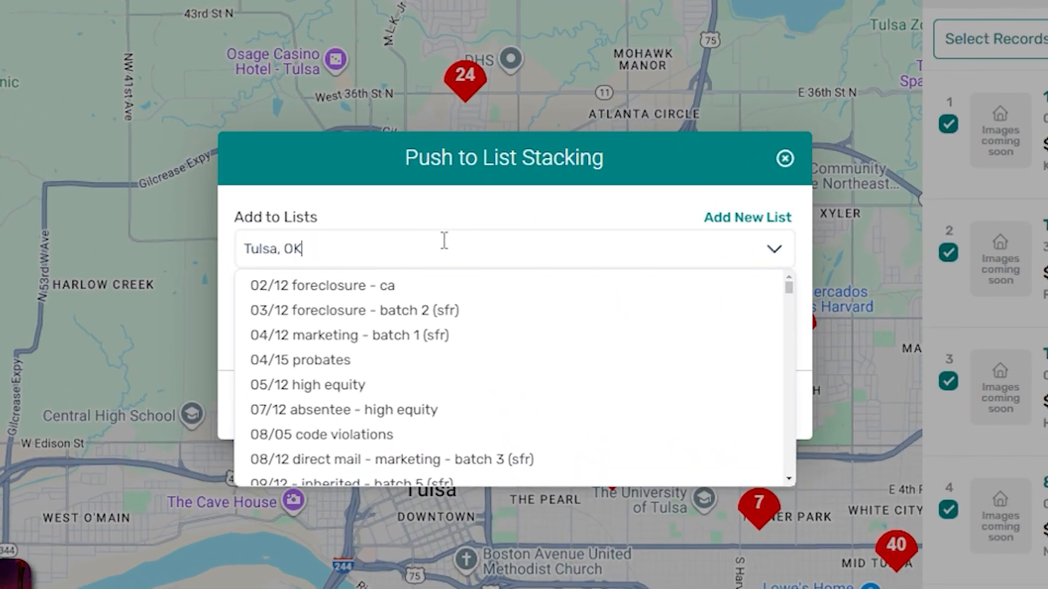
{"action": "type", "text": "In"}
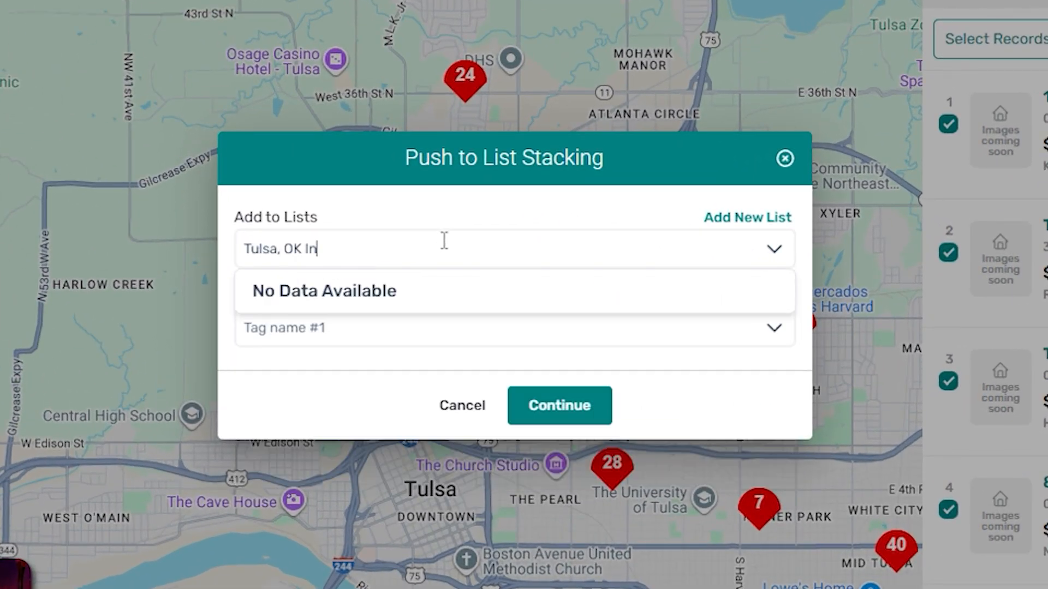
{"action": "type", "text": "hert"}
{"action": "left_click", "coordinate": [566, 401]}
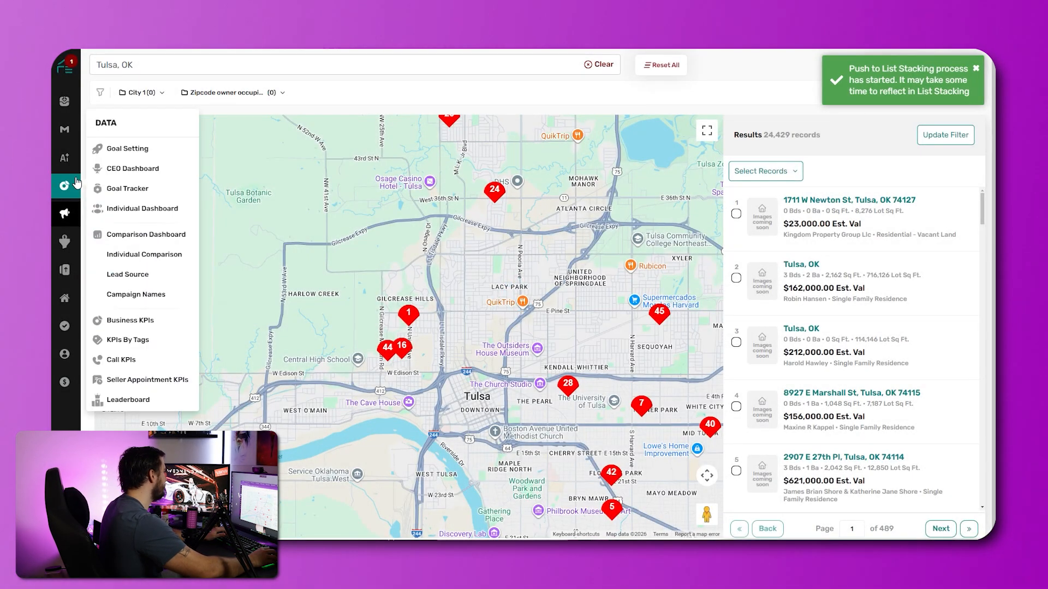
Go to the property addresses in List Stacking and open the incomplete Oklahoma City record on Brookdale St with an individual homeowner.
{"action": "mouse_move", "coordinate": [64, 210]}
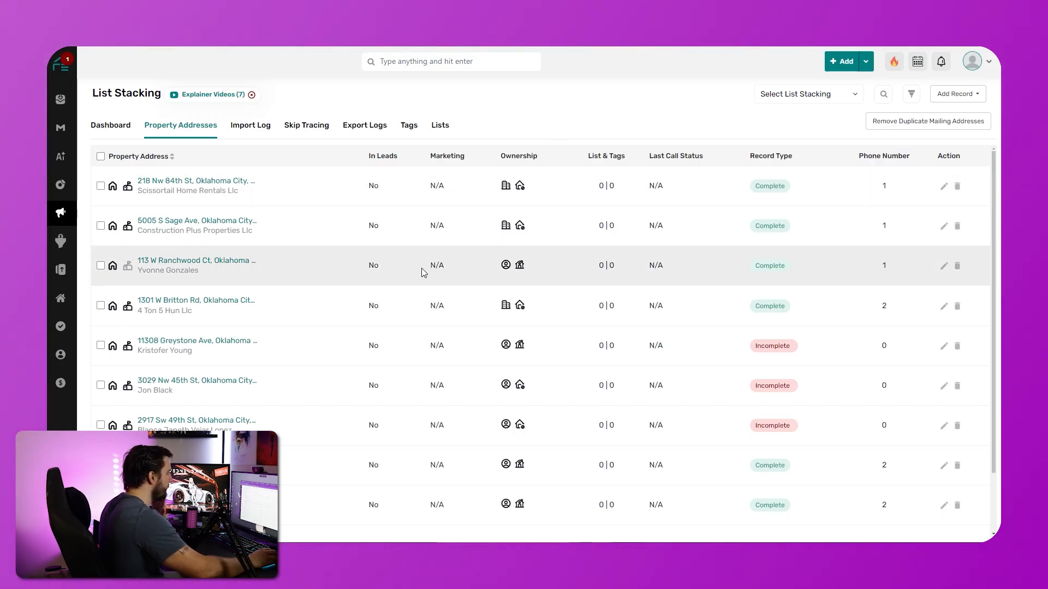
{"action": "scroll", "coordinate": [351, 266], "scroll_direction": "down", "scroll_amount": 2}
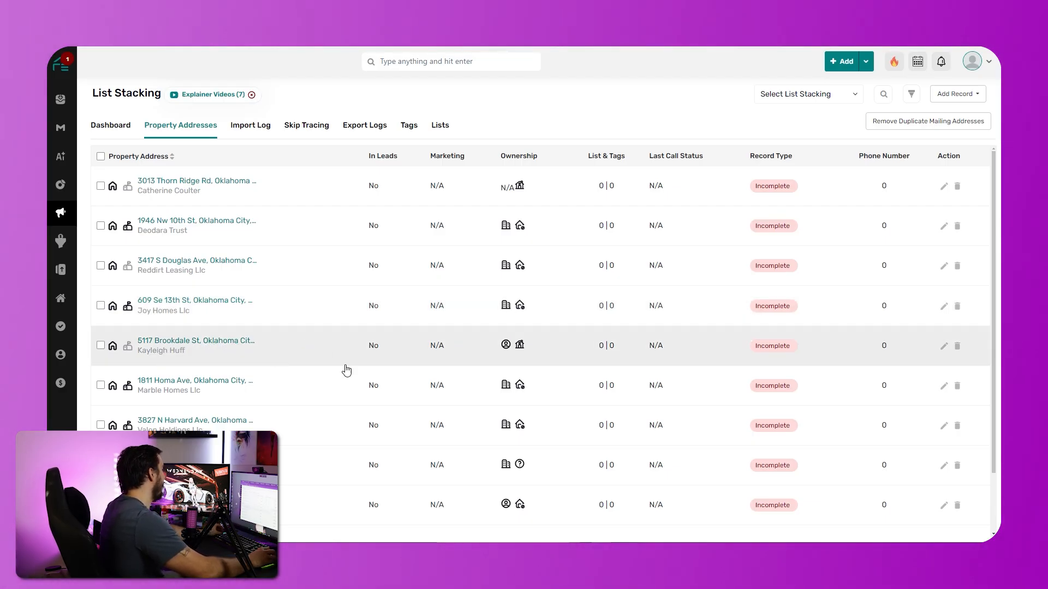
{"action": "mouse_move", "coordinate": [512, 355]}
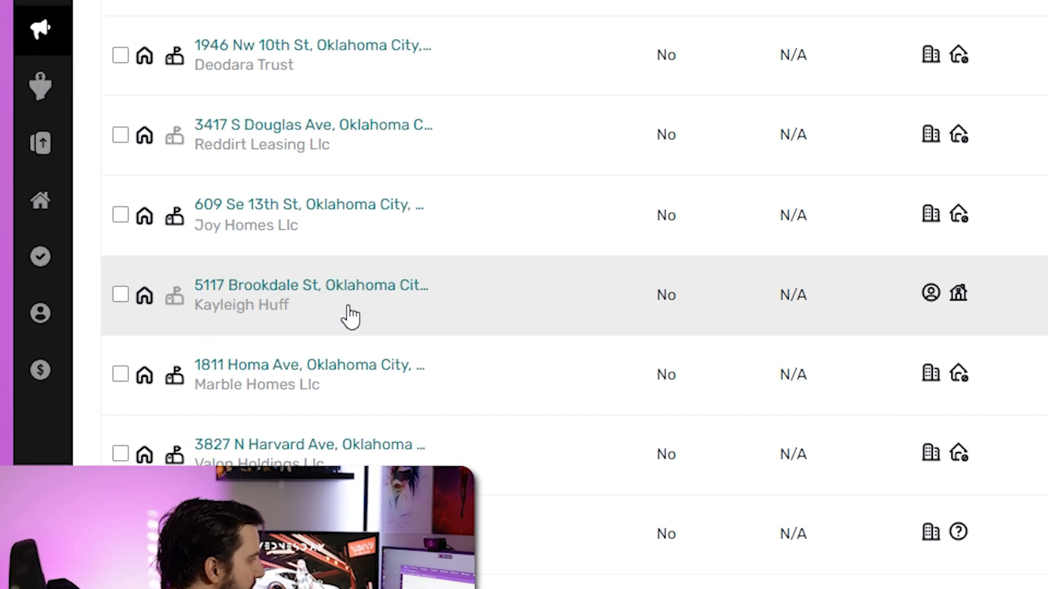
{"action": "left_click", "coordinate": [218, 355]}
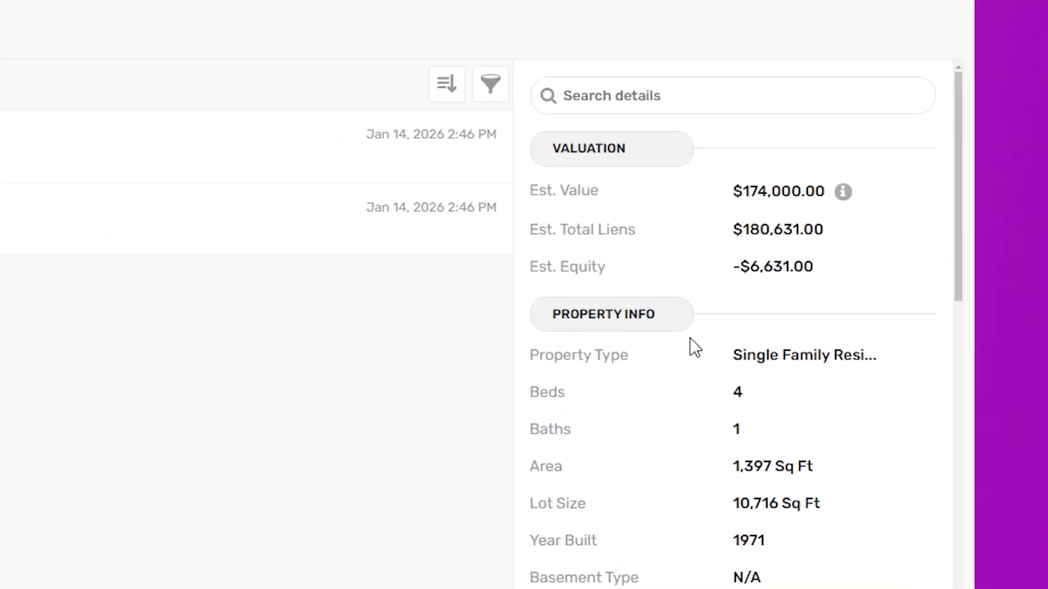
Review the property record's valuation, property info, tax info and last sale details.
{"action": "scroll", "coordinate": [677, 232], "scroll_direction": "down", "scroll_amount": 2}
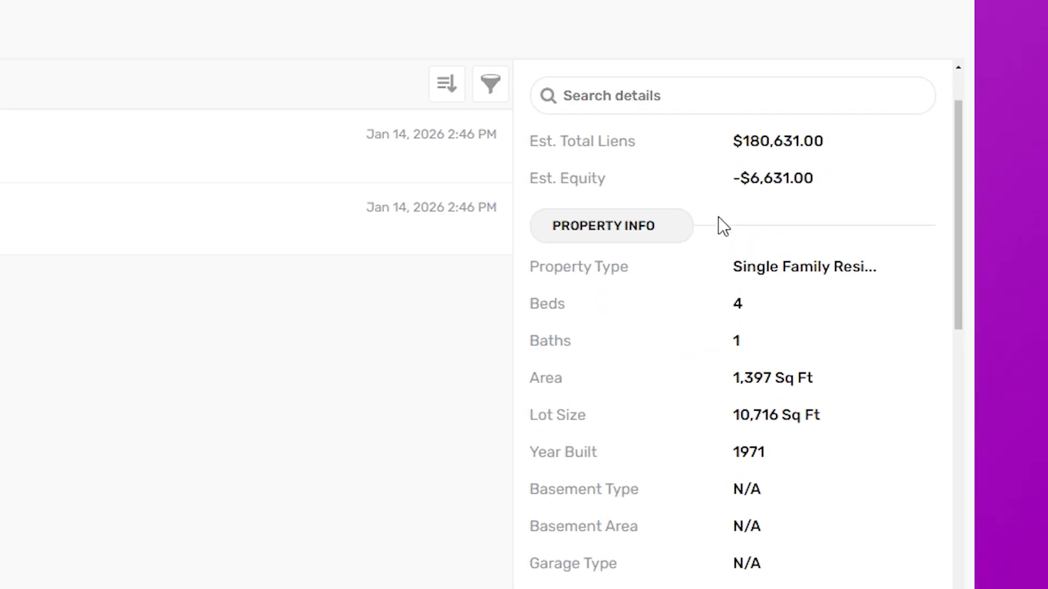
{"action": "scroll", "coordinate": [718, 224], "scroll_direction": "up", "scroll_amount": 2}
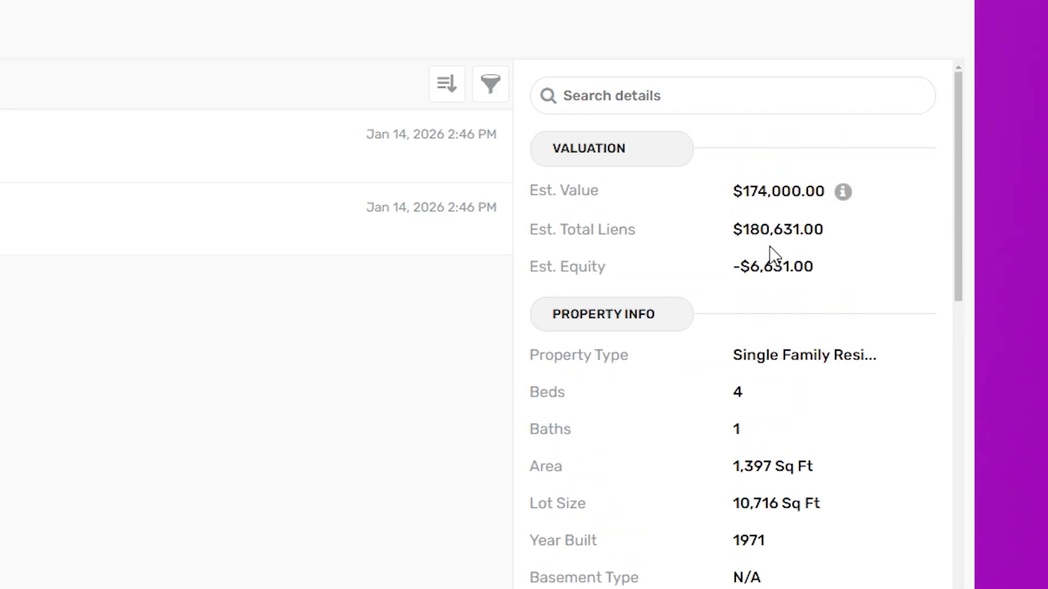
{"action": "scroll", "coordinate": [770, 248], "scroll_direction": "down", "scroll_amount": 10}
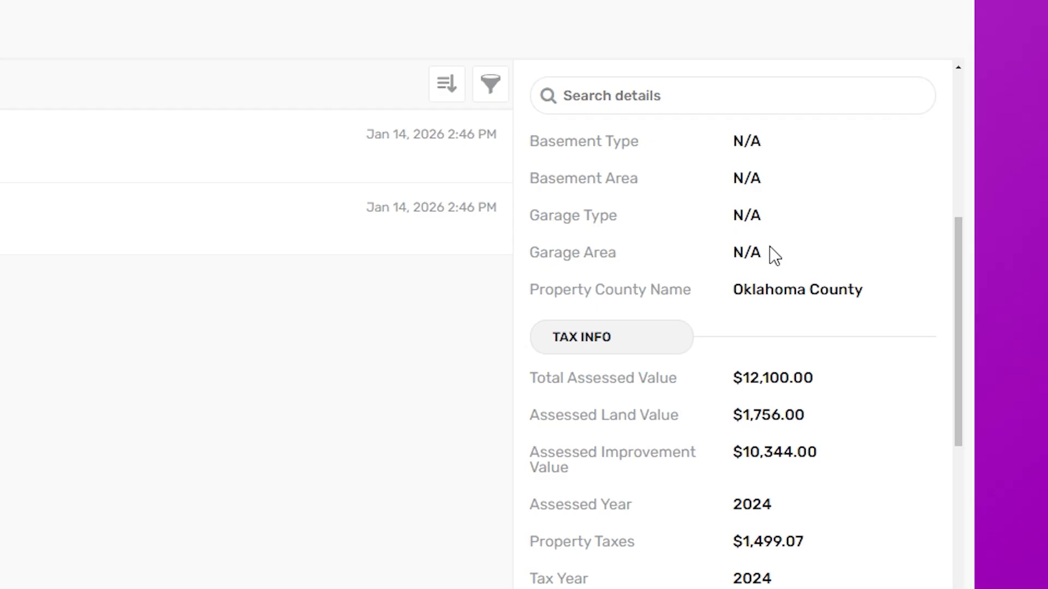
{"action": "scroll", "coordinate": [769, 248], "scroll_direction": "down", "scroll_amount": 3}
{"action": "scroll", "coordinate": [770, 251], "scroll_direction": "down", "scroll_amount": 3}
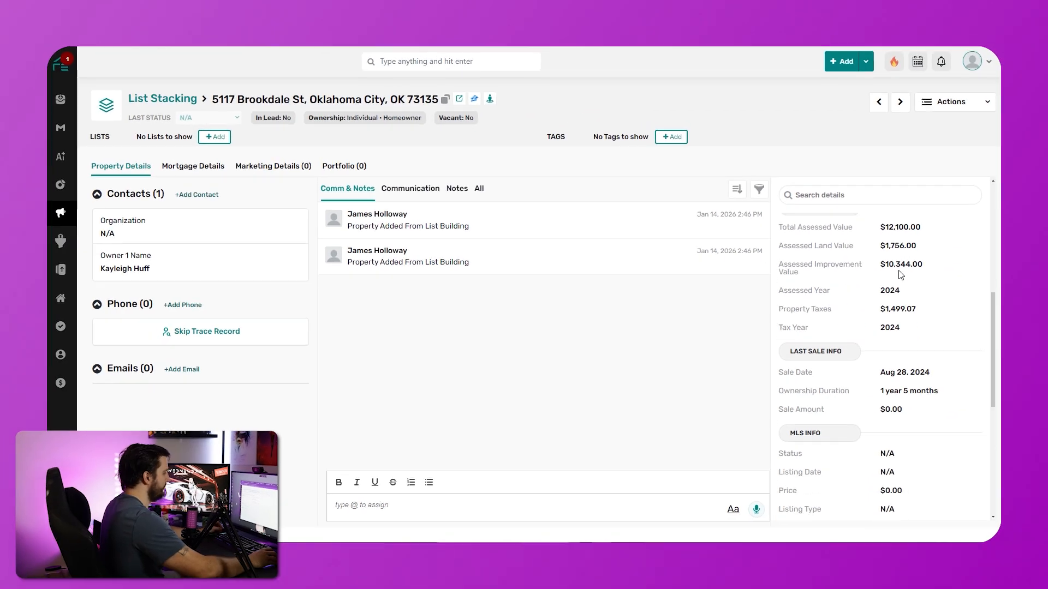
Skip trace the open property record and confirm the request.
{"action": "scroll", "coordinate": [901, 275], "scroll_direction": "up", "scroll_amount": 10}
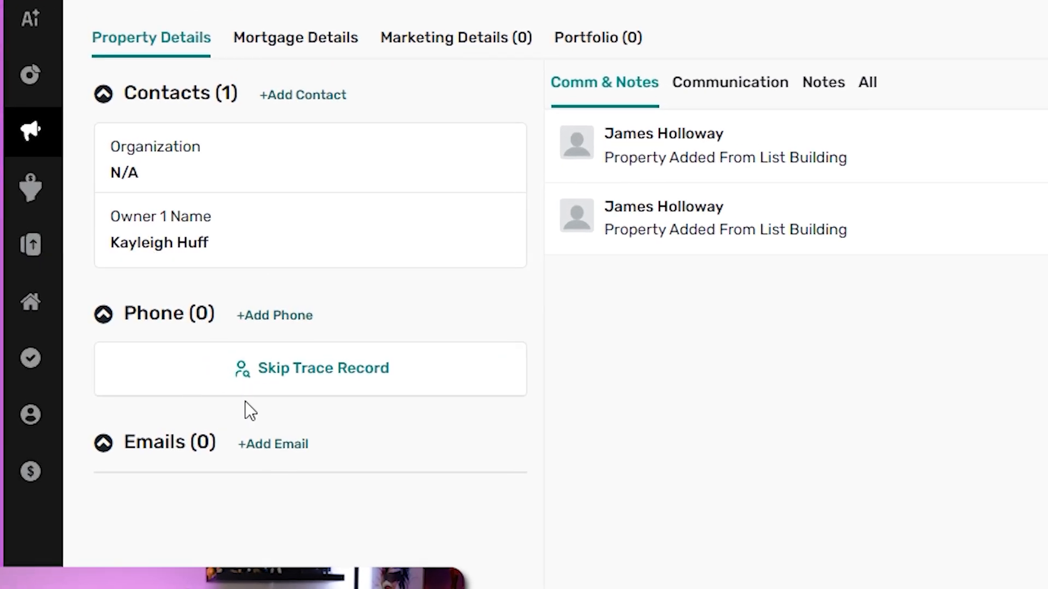
{"action": "left_click", "coordinate": [322, 370]}
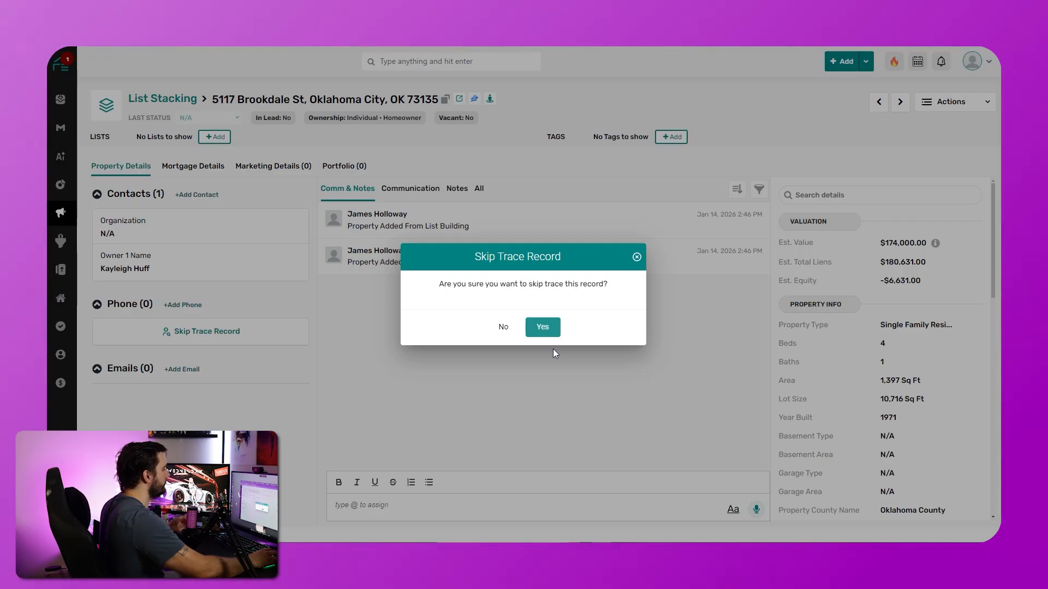
{"action": "left_click", "coordinate": [554, 331]}
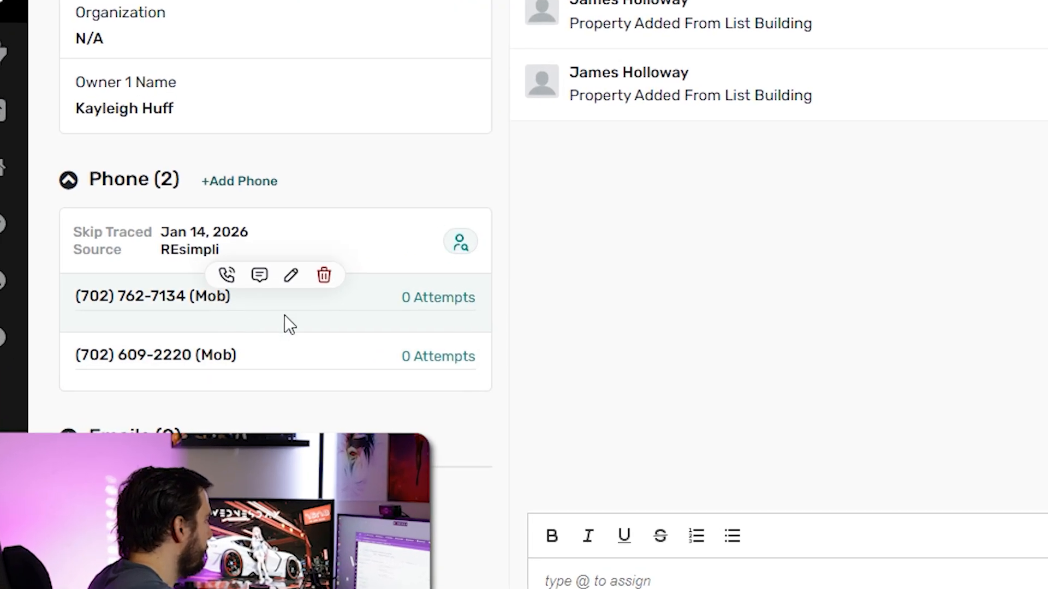
Start a text message to the owner's first mobile number and inspect the available SMS templates and sending numbers.
{"action": "left_click", "coordinate": [267, 279]}
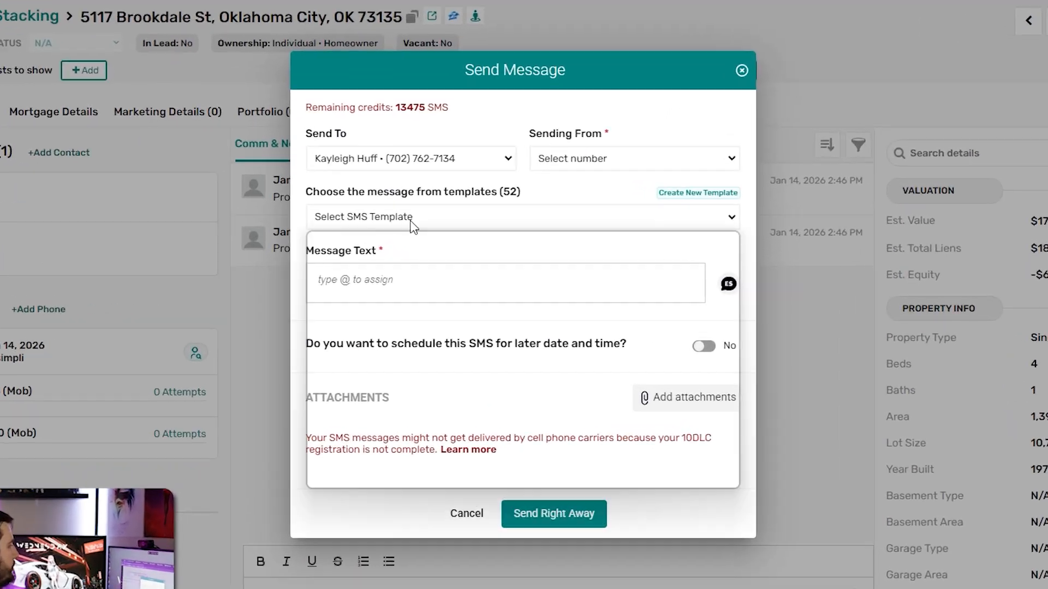
{"action": "left_click", "coordinate": [511, 244]}
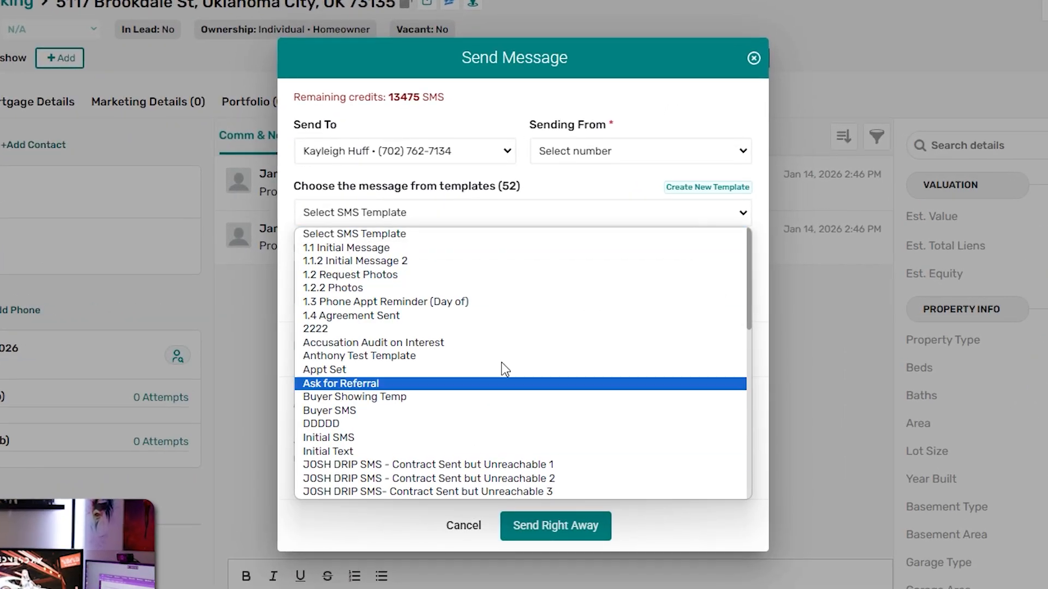
{"action": "left_click", "coordinate": [513, 235]}
{"action": "left_click", "coordinate": [628, 150]}
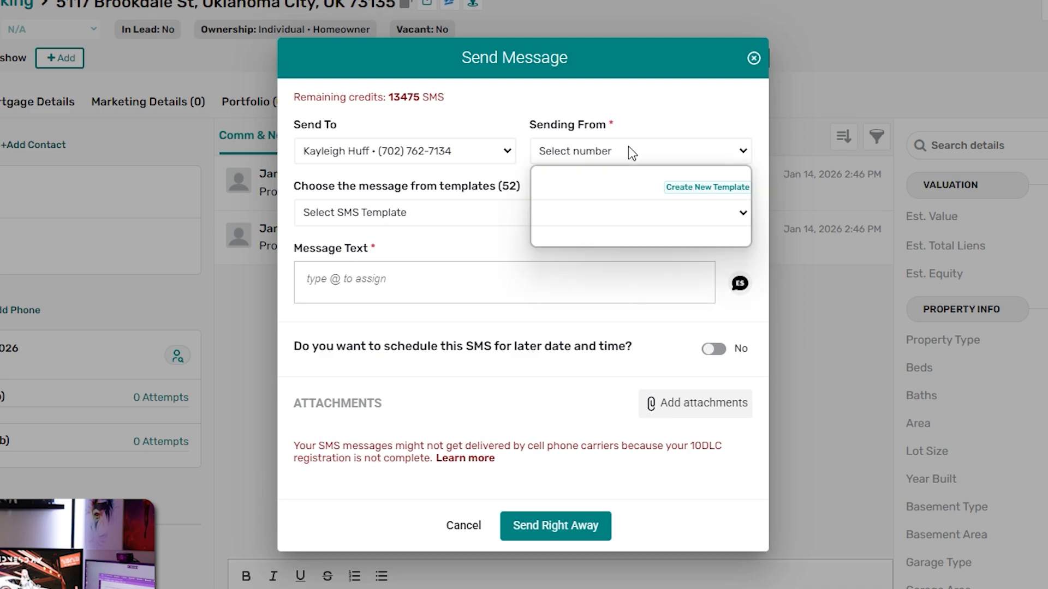
{"action": "left_click", "coordinate": [644, 147]}
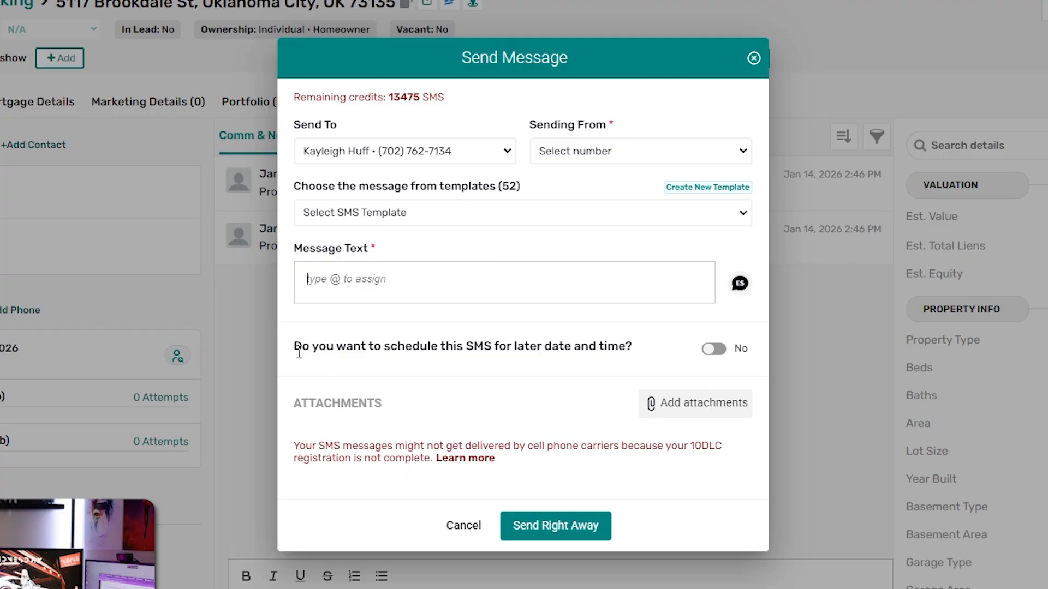
Examine the message's scheduling option and the remaining SMS credits.
{"action": "left_click_drag", "start_coordinate": [296, 350], "coordinate": [607, 359]}
{"action": "left_click", "coordinate": [683, 350]}
{"action": "left_click_drag", "start_coordinate": [308, 102], "coordinate": [405, 101]}
{"action": "left_click", "coordinate": [410, 122]}
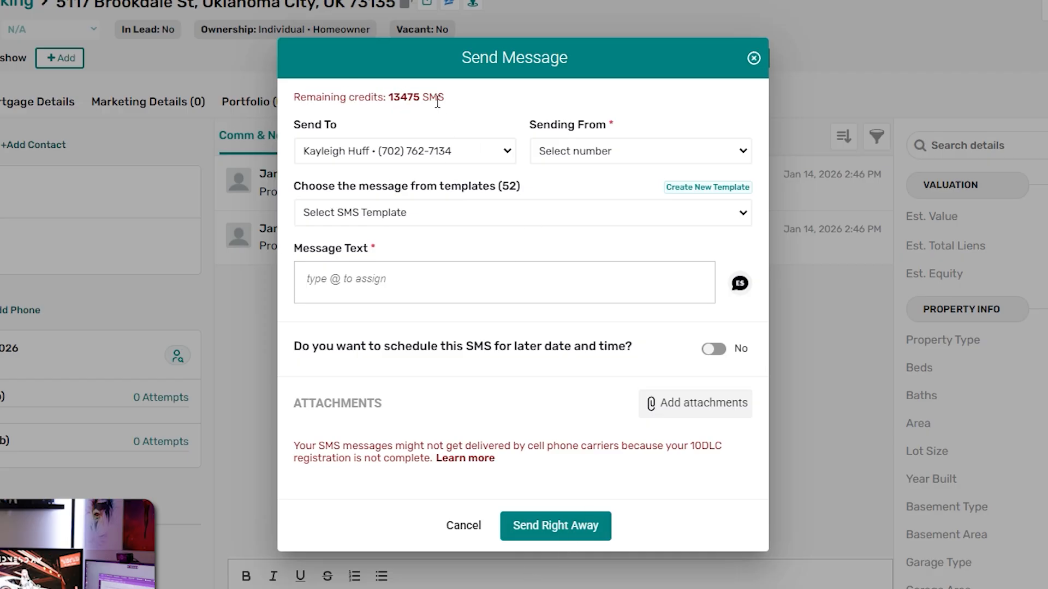